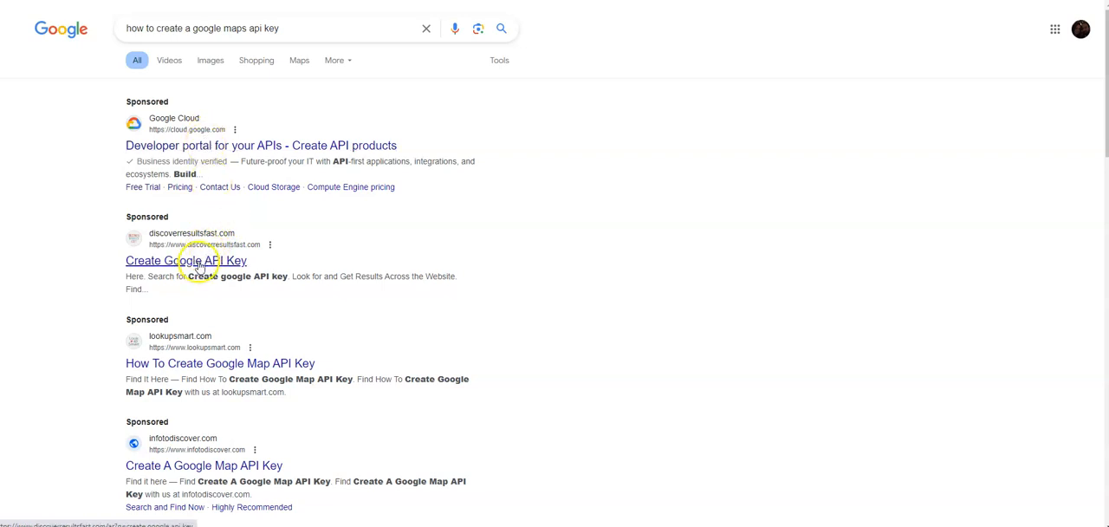
# - Open the Google Cloud developer portal result, get started with Apigee in the console, and open the project picker
pyautogui.click(210, 149)
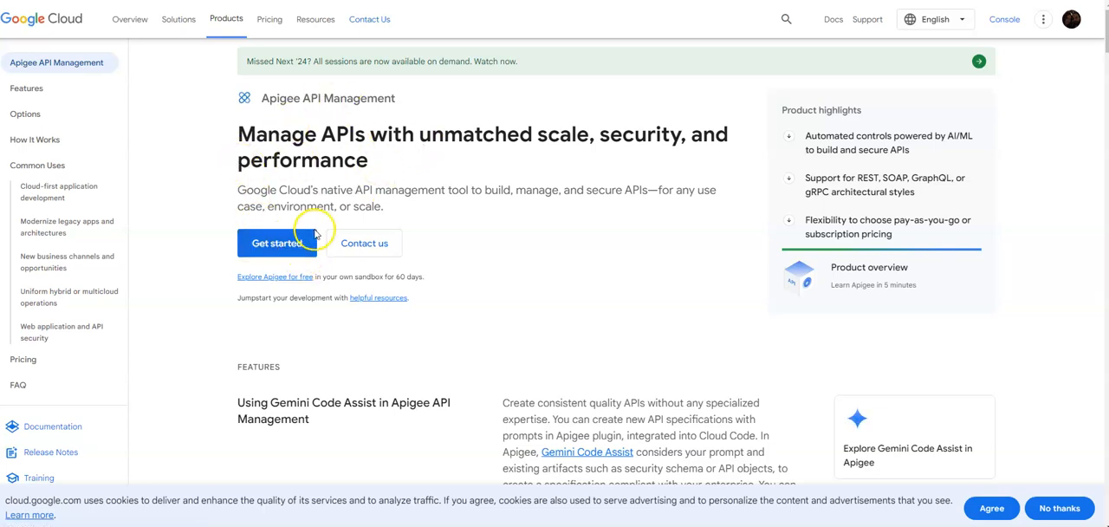
pyautogui.scroll(-2, 384, 228)
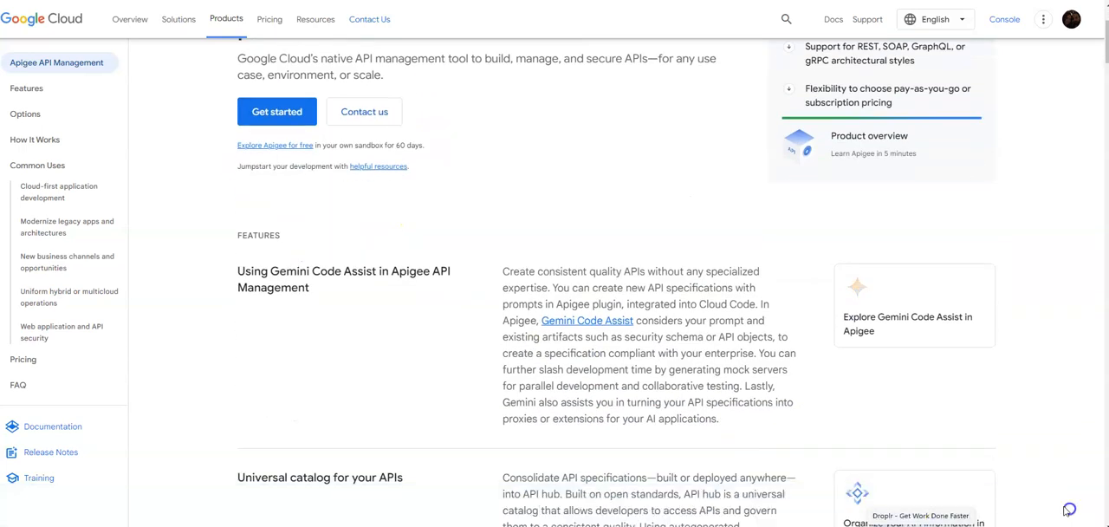
pyautogui.scroll(2, 272, 143)
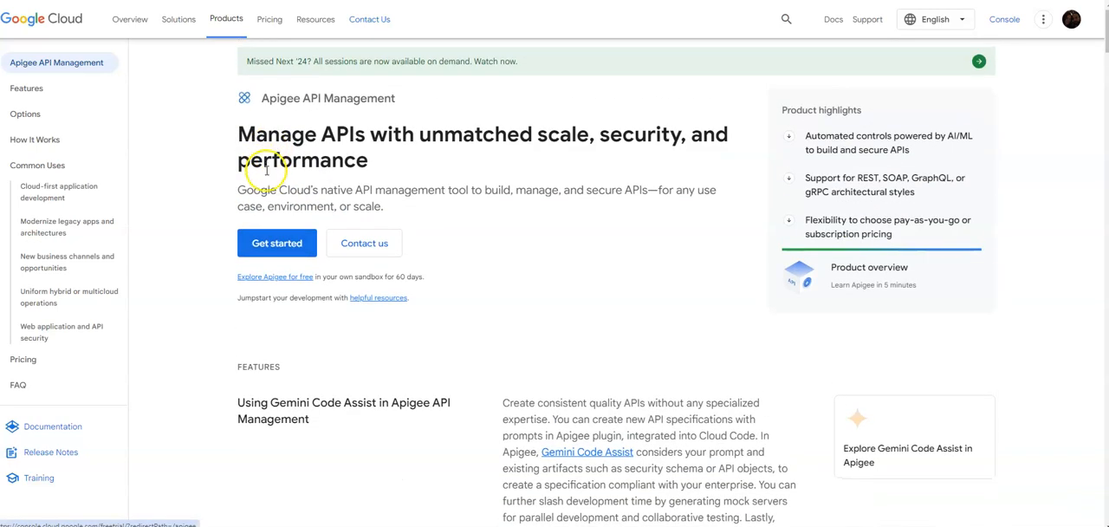
pyautogui.click(273, 244)
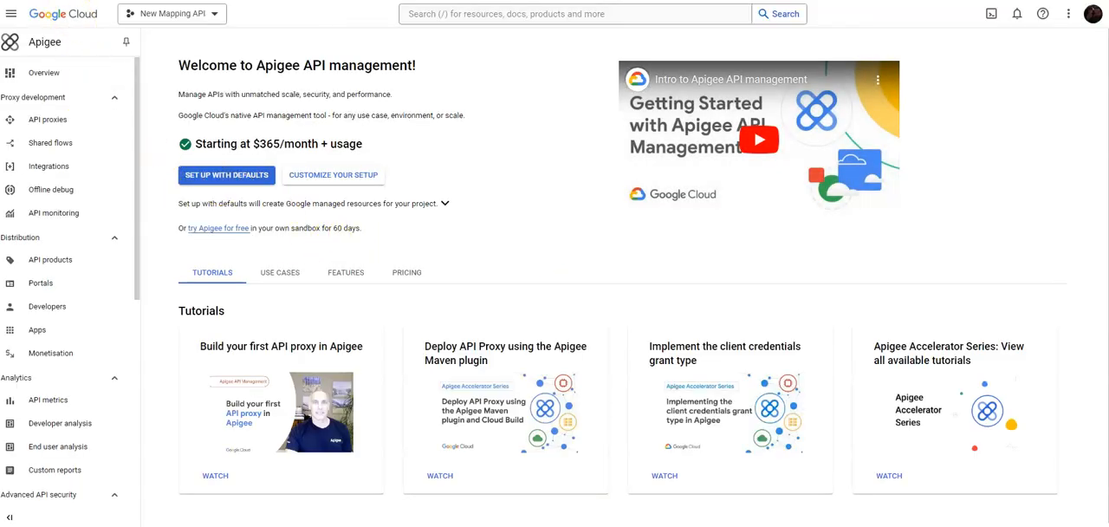
pyautogui.click(199, 14)
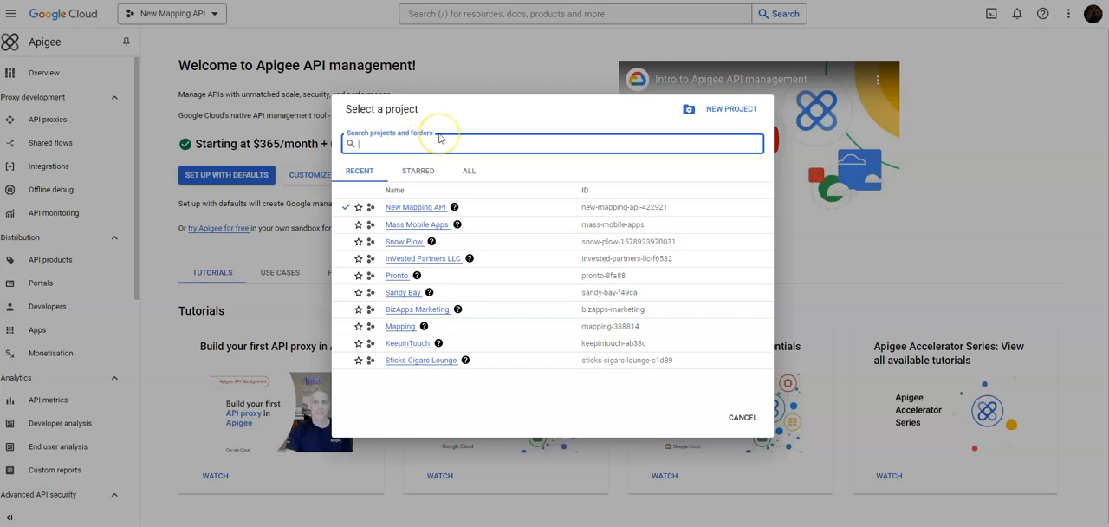
pyautogui.write('Maps')
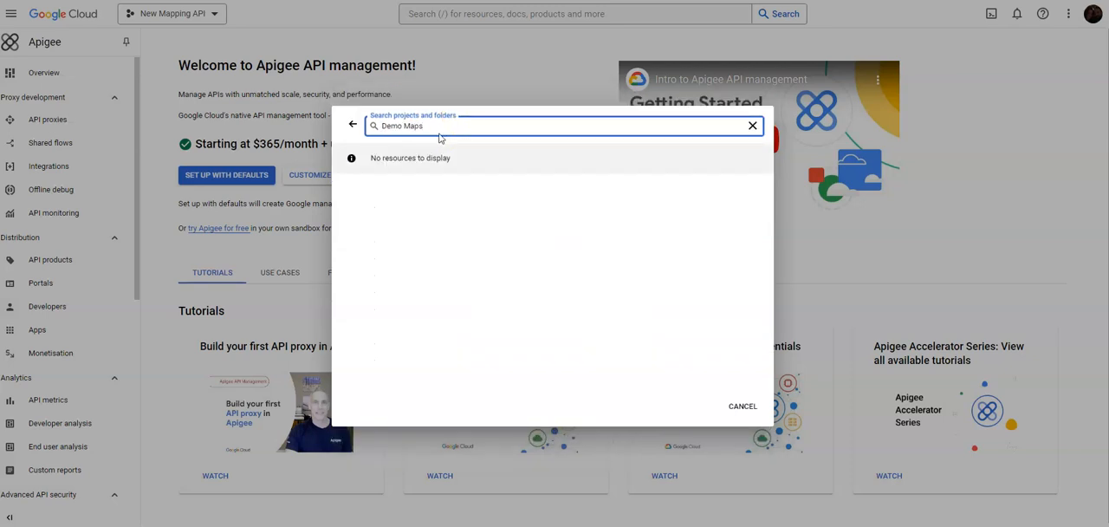
pyautogui.press('BackSpace')
pyautogui.press('BackSpace')
pyautogui.press('BackSpace')
pyautogui.press('BackSpace')
pyautogui.press('BackSpace')
pyautogui.press('BackSpace')
pyautogui.press('BackSpace')
pyautogui.press('BackSpace')
pyautogui.press('BackSpace')
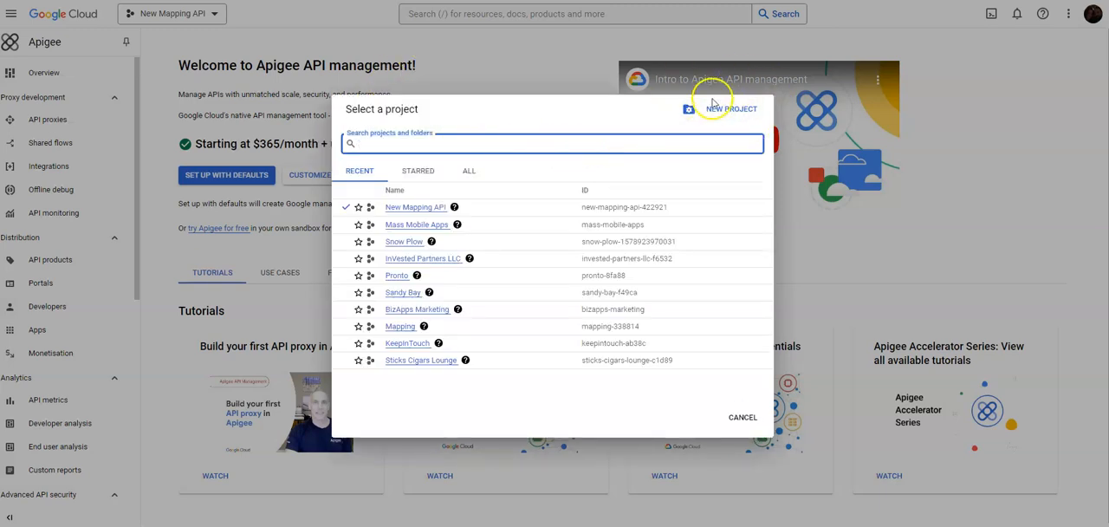
# - Create a project named Demo Maps API Key with no organisation and switch to it
pyautogui.click(741, 109)
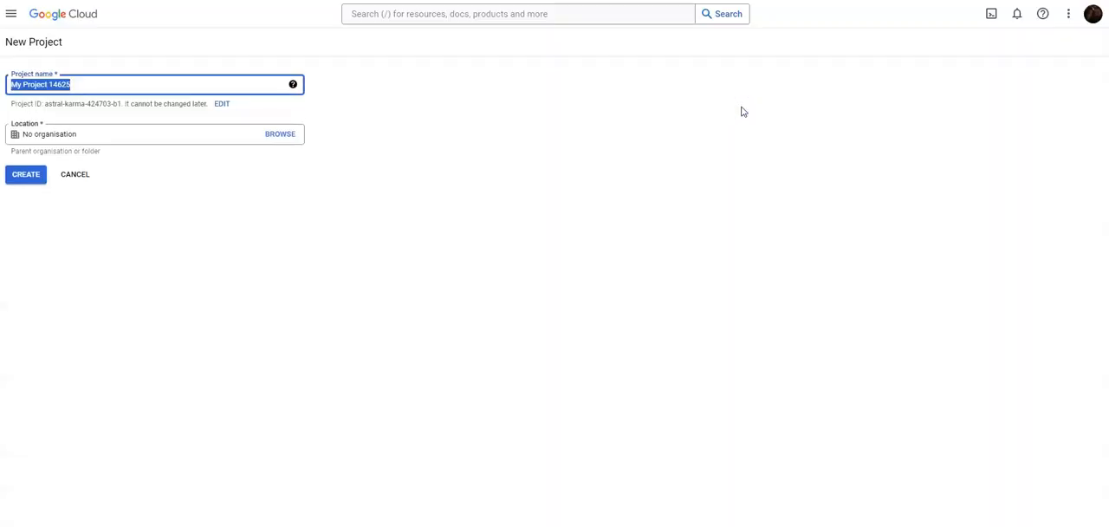
pyautogui.write('Demo ')
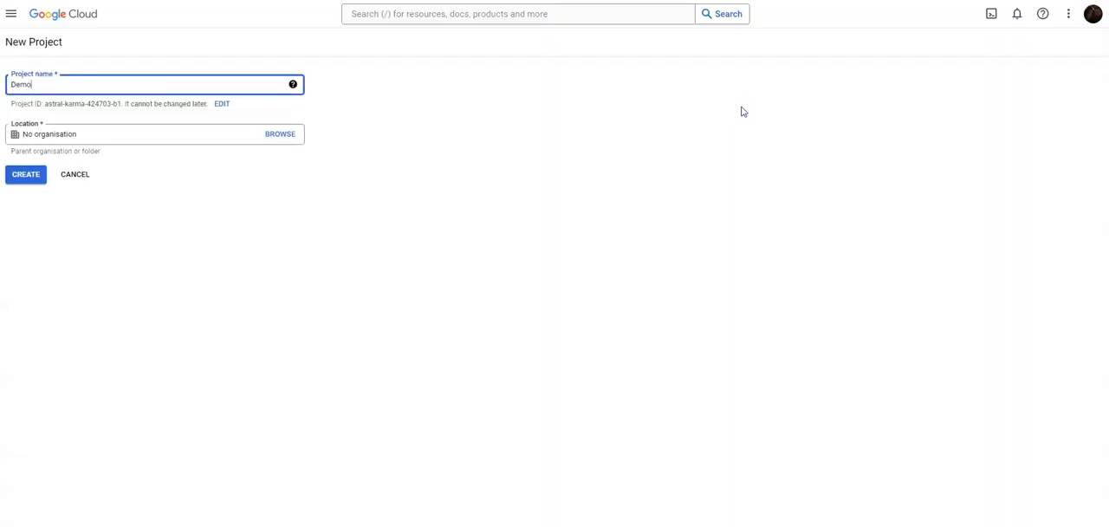
pyautogui.write('Maps API Key')
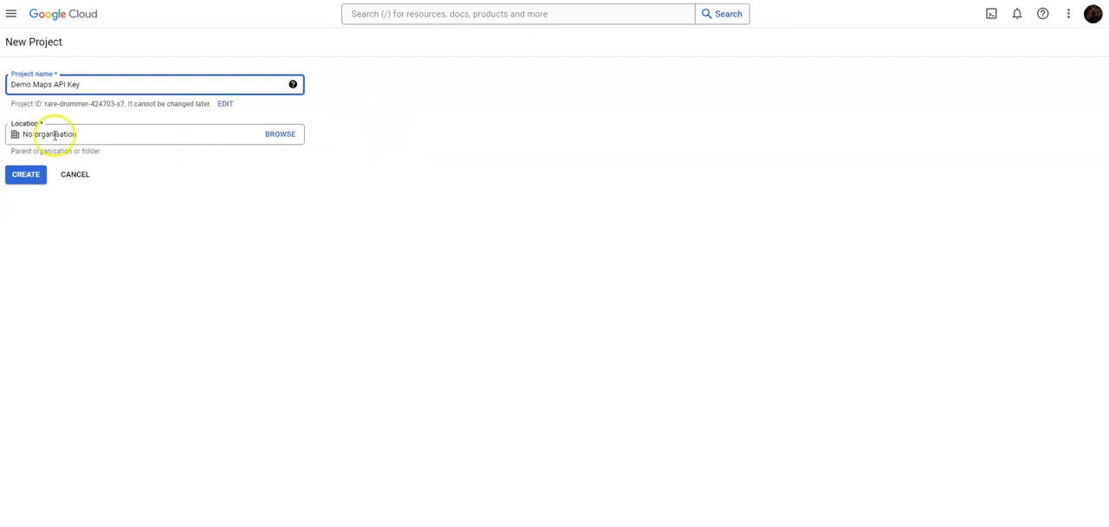
pyautogui.click(25, 177)
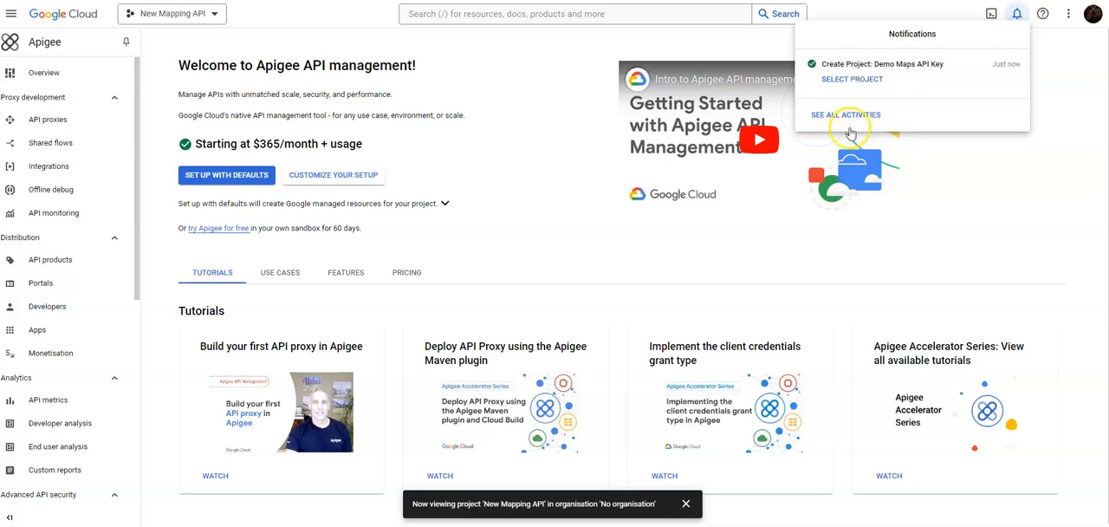
pyautogui.click(853, 79)
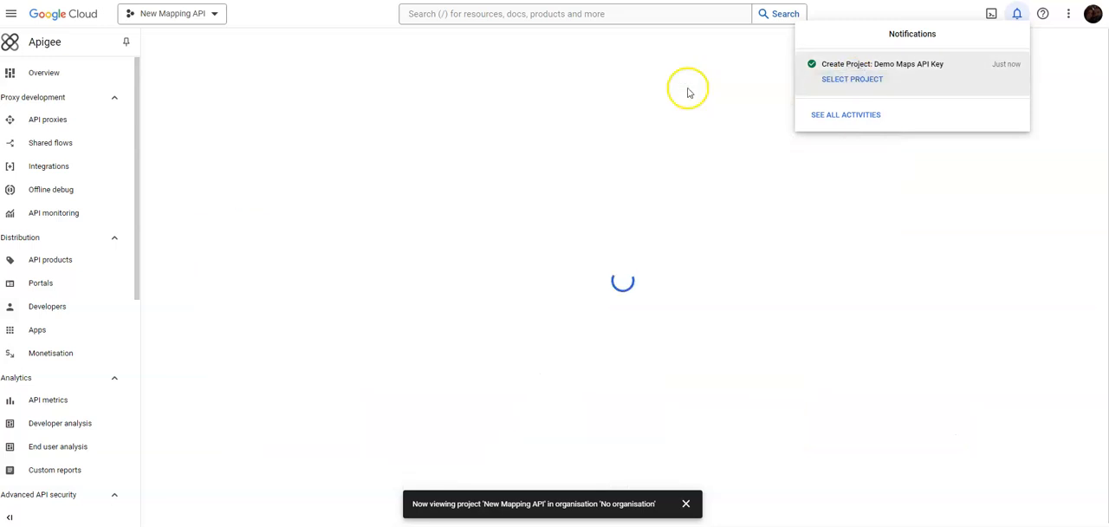
pyautogui.click(1045, 57)
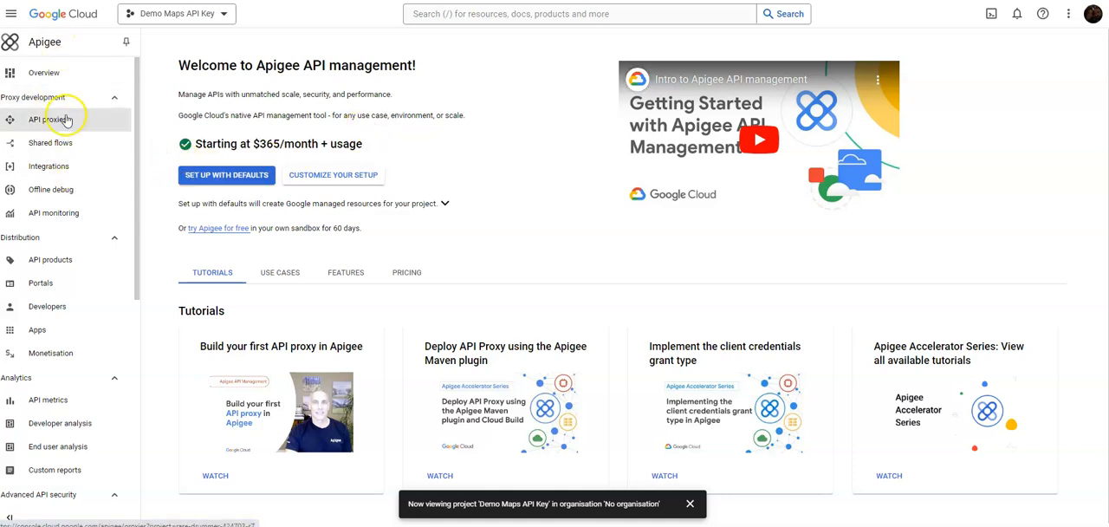
# - Look through the Apigee sections, including the API hub's APIs page and the API products page, for a place to set up the Maps API
pyautogui.scroll(-1, 74, 286)
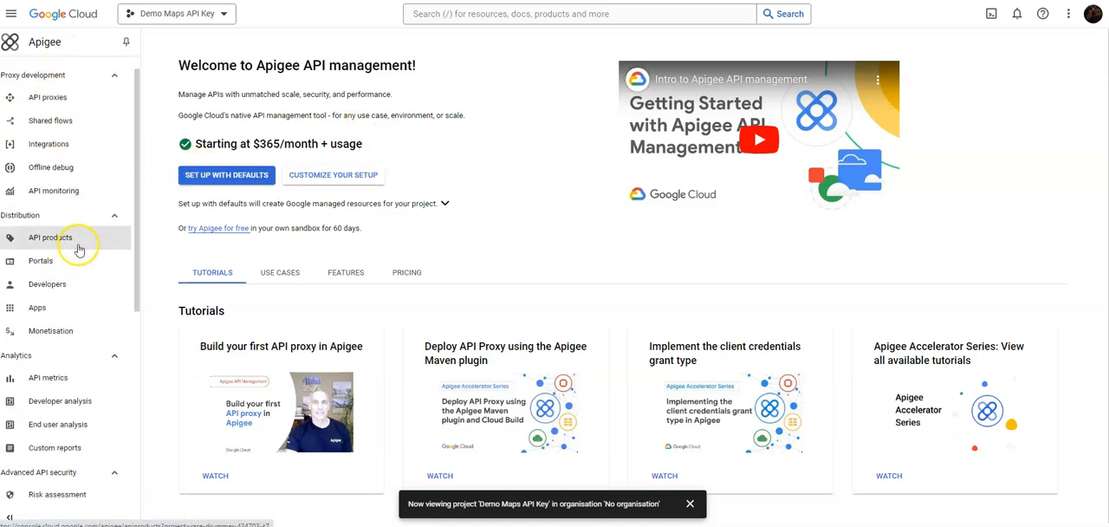
pyautogui.scroll(-3, 94, 243)
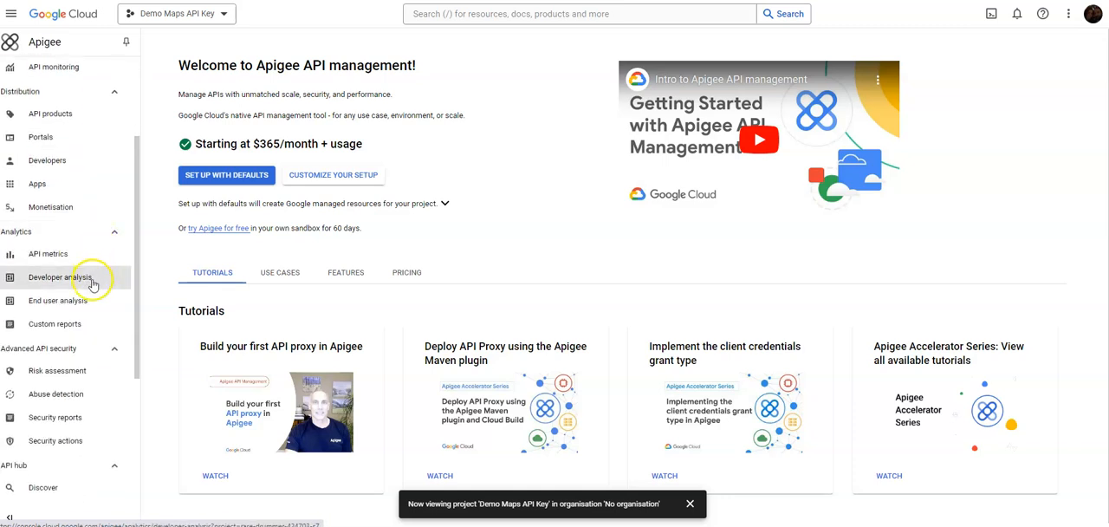
pyautogui.scroll(-3, 78, 338)
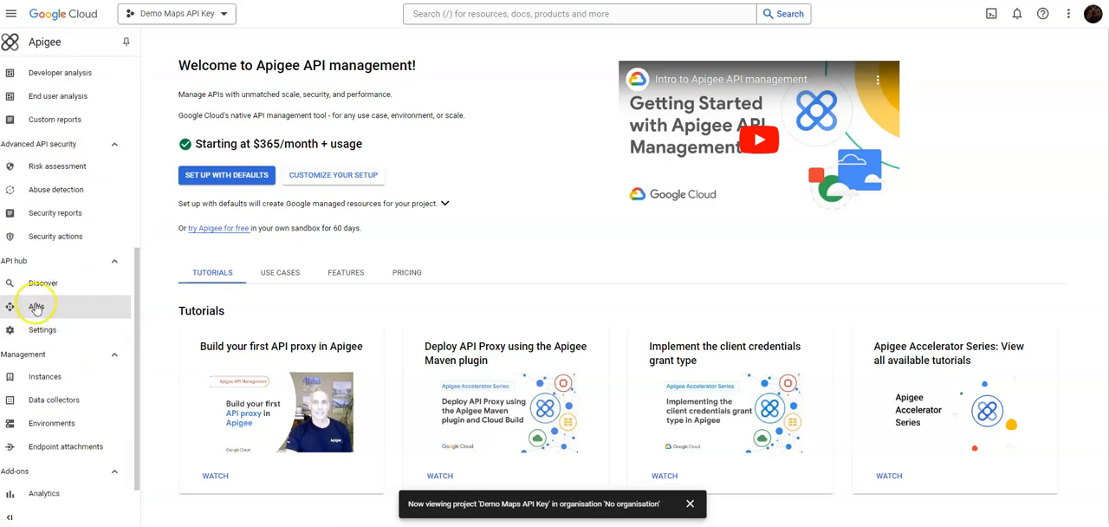
pyautogui.scroll(-1, 36, 310)
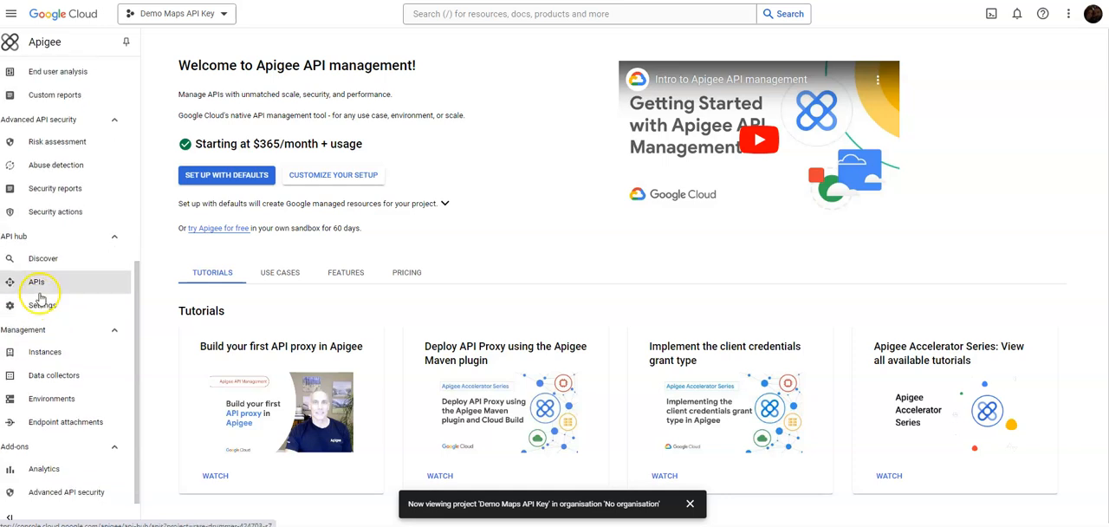
pyautogui.click(37, 289)
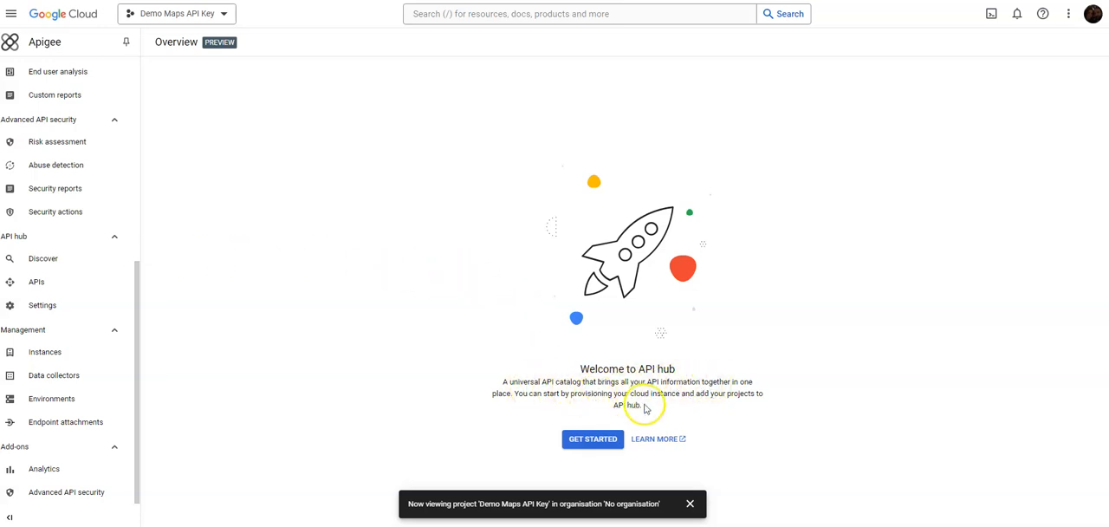
pyautogui.scroll(5, 35, 286)
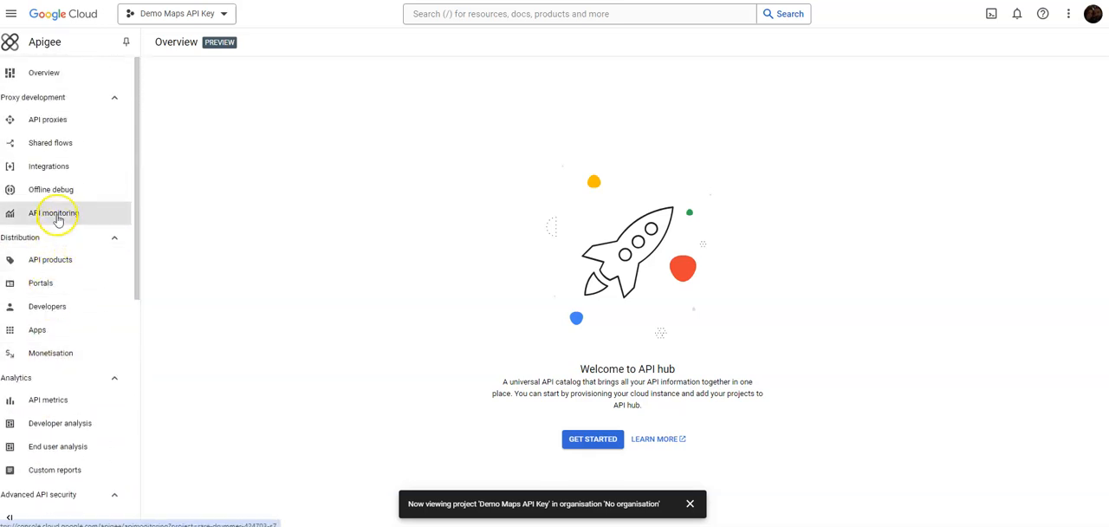
pyautogui.click(50, 260)
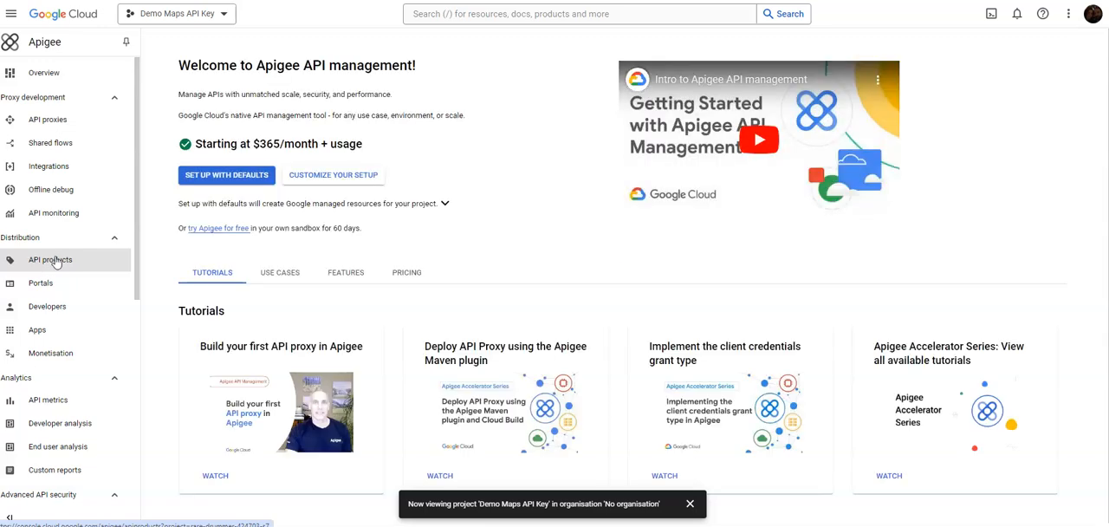
pyautogui.scroll(-1, 408, 203)
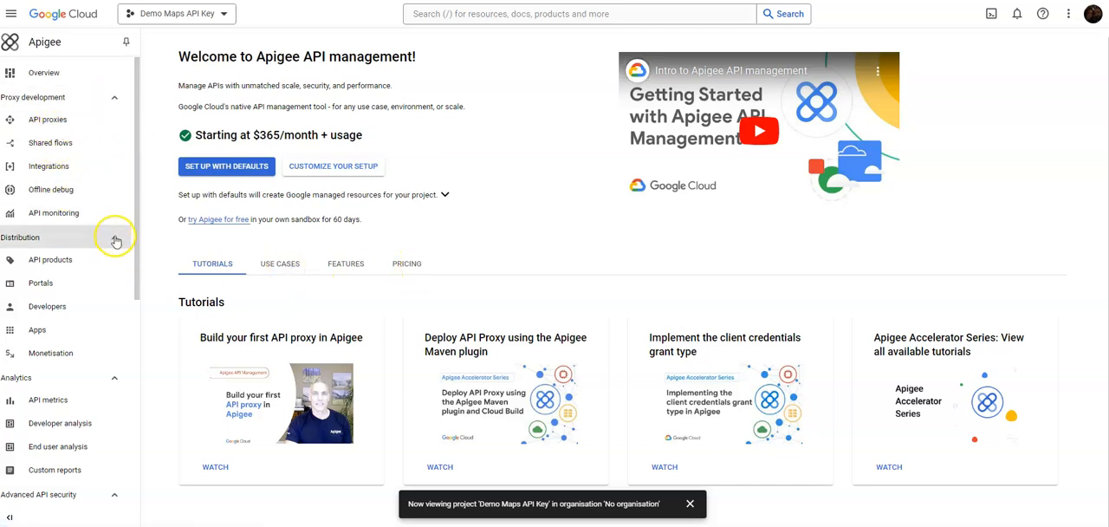
pyautogui.scroll(-1, 116, 241)
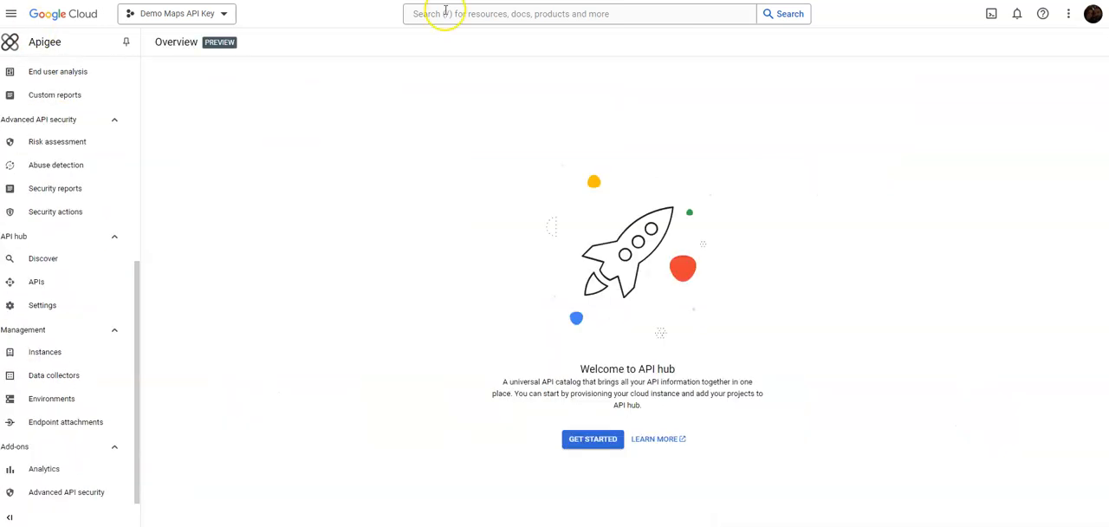
# - Search the console for places and enable the Places API for the project
pyautogui.click(445, 12)
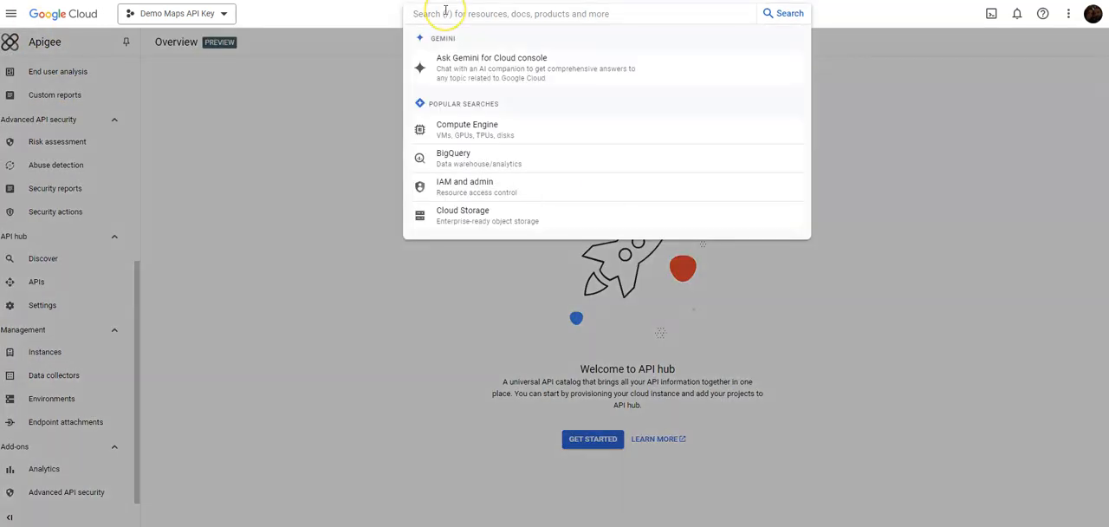
pyautogui.write('places')
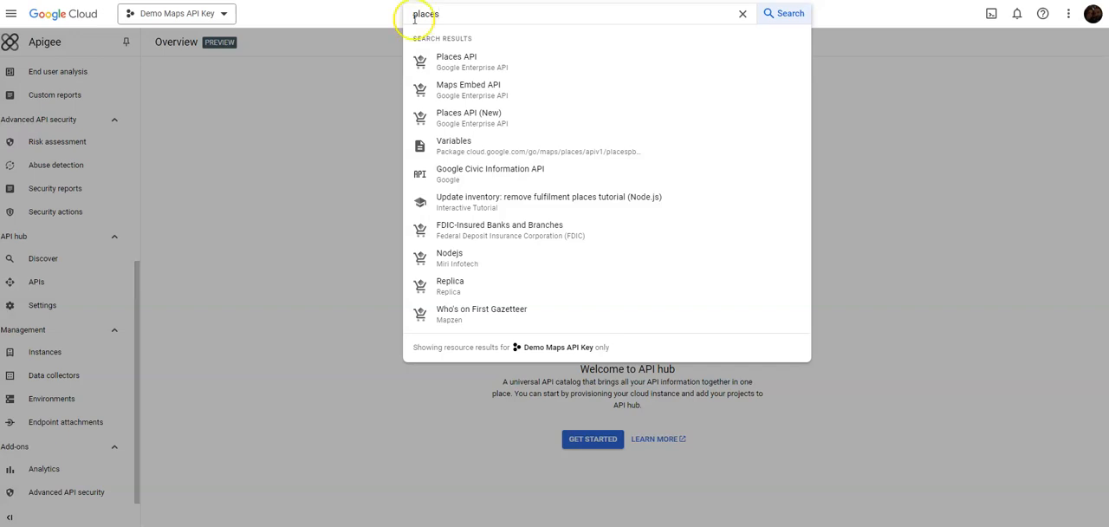
pyautogui.click(459, 59)
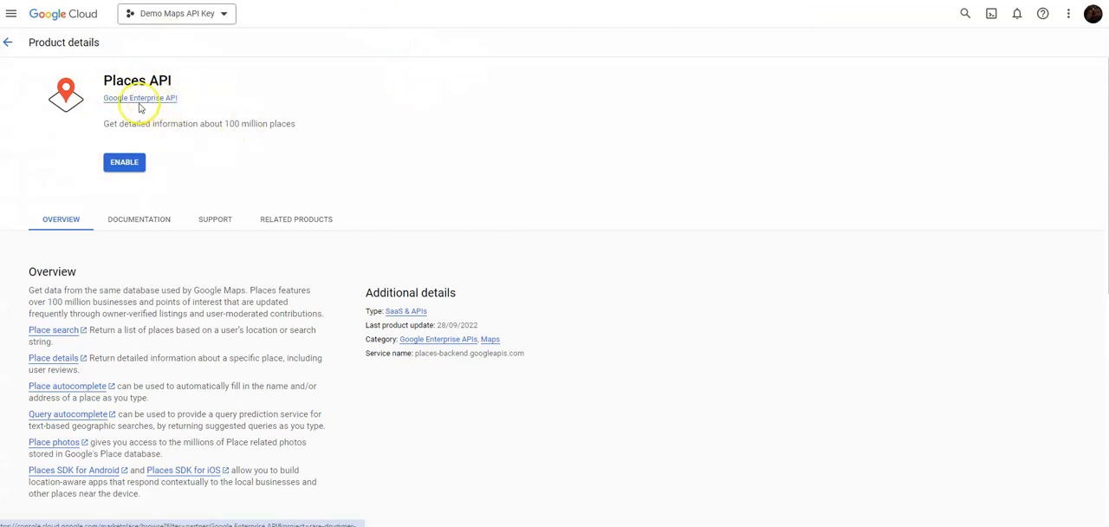
pyautogui.click(130, 170)
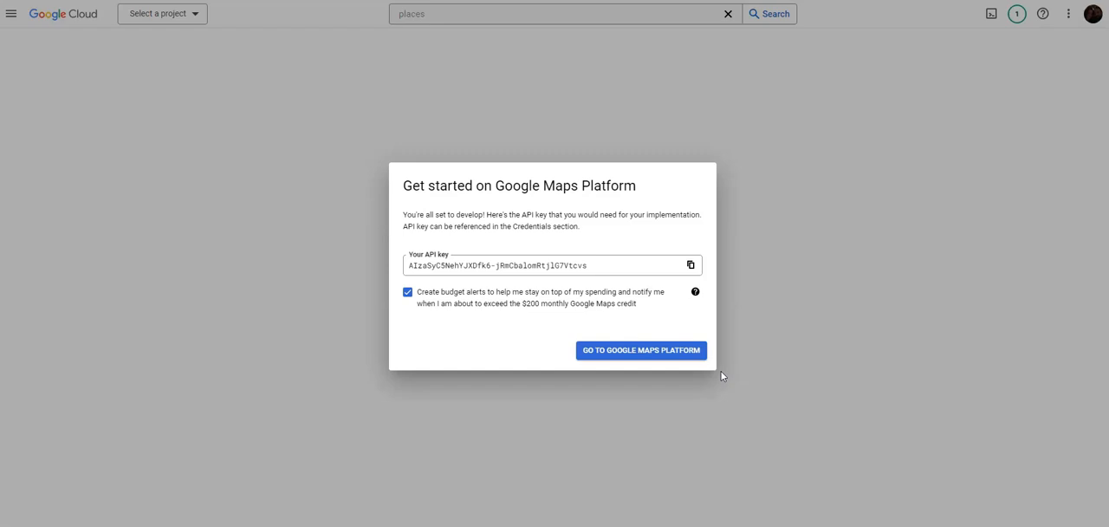
# - Continue to Google Maps Platform with budget alerts on, review the key restriction types and postpone restricting the API key
pyautogui.click(658, 350)
pyautogui.click(632, 352)
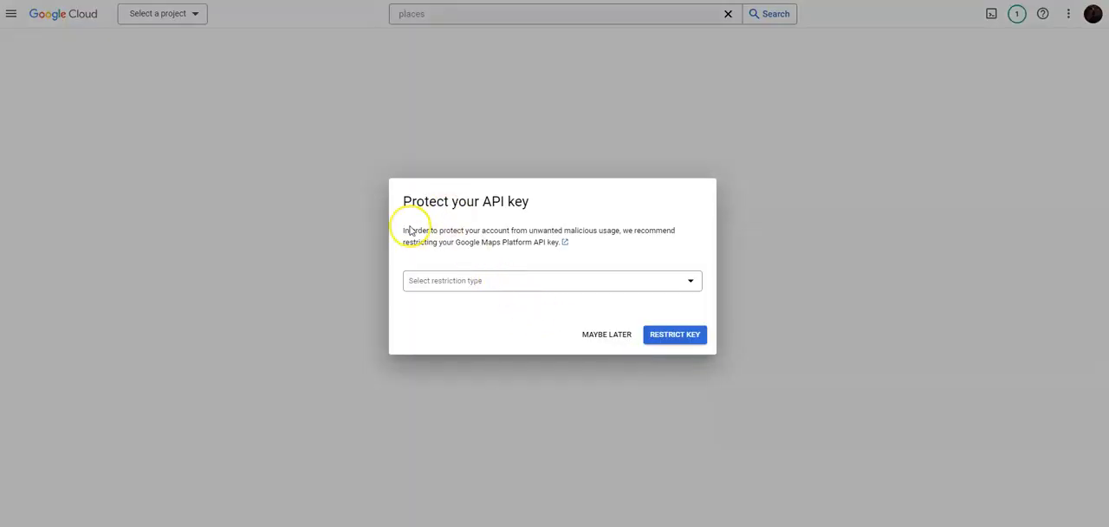
pyautogui.click(528, 291)
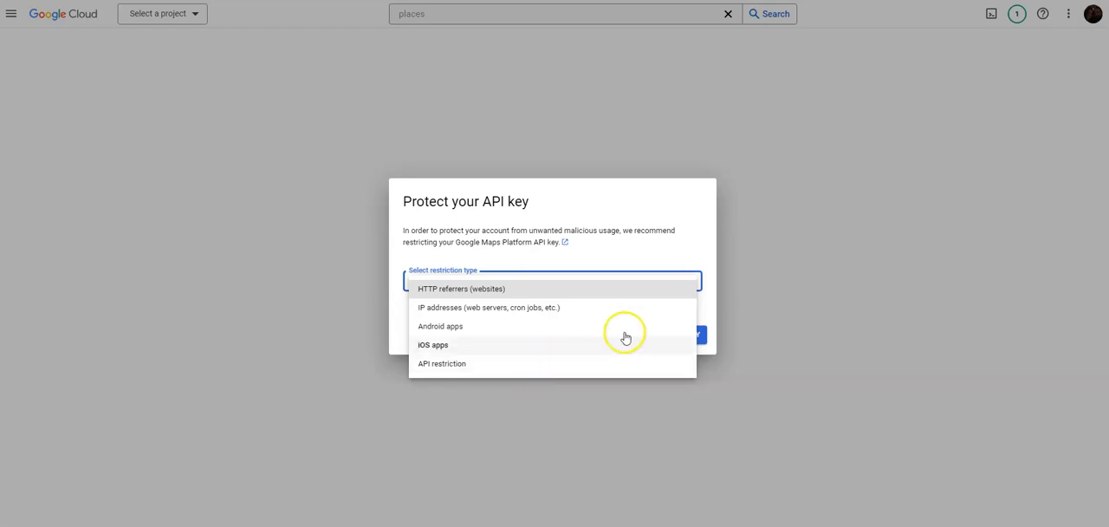
pyautogui.click(612, 253)
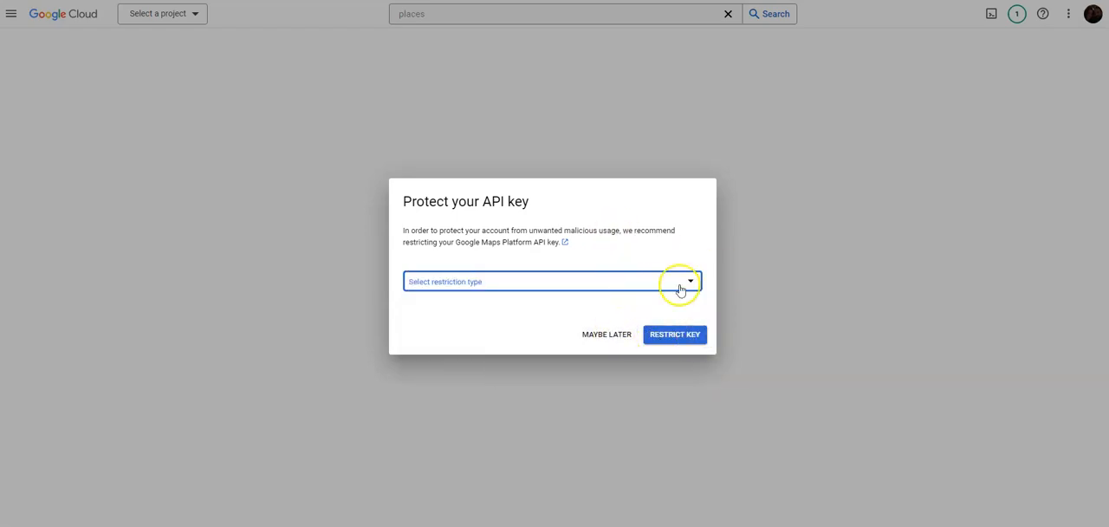
pyautogui.click(607, 334)
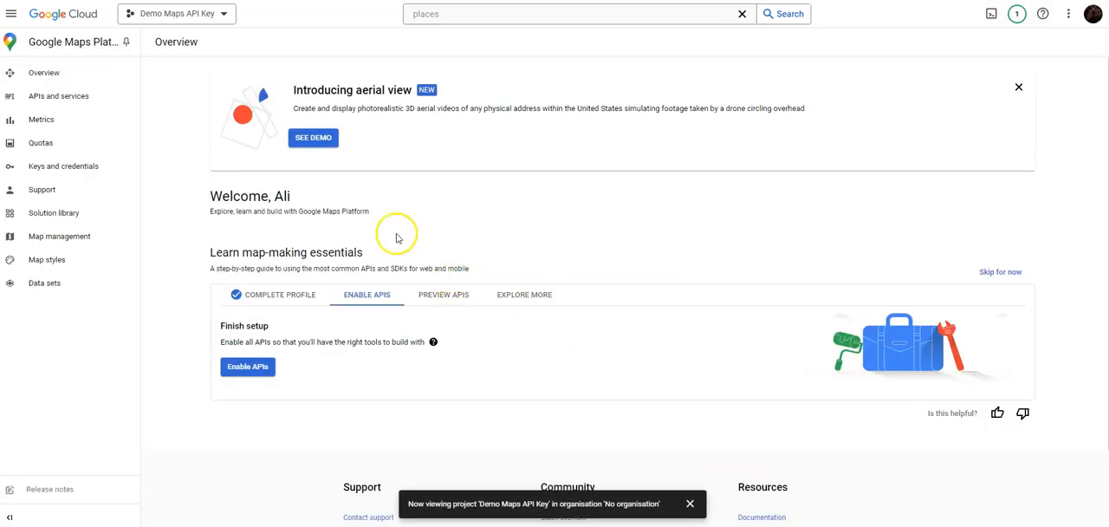
# - View the Maps API Key under the Google Maps Platform credentials and close its details
pyautogui.click(68, 169)
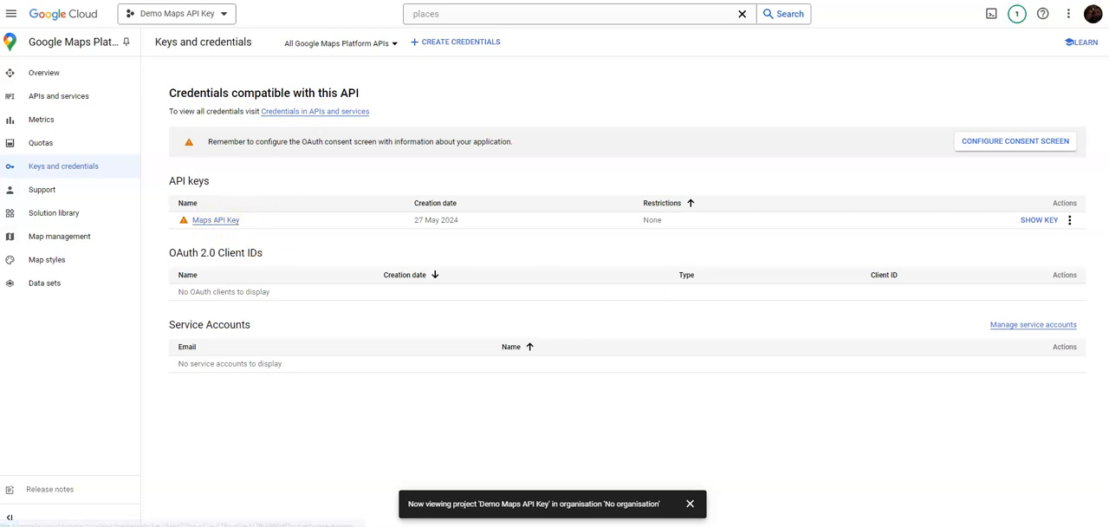
pyautogui.click(1036, 220)
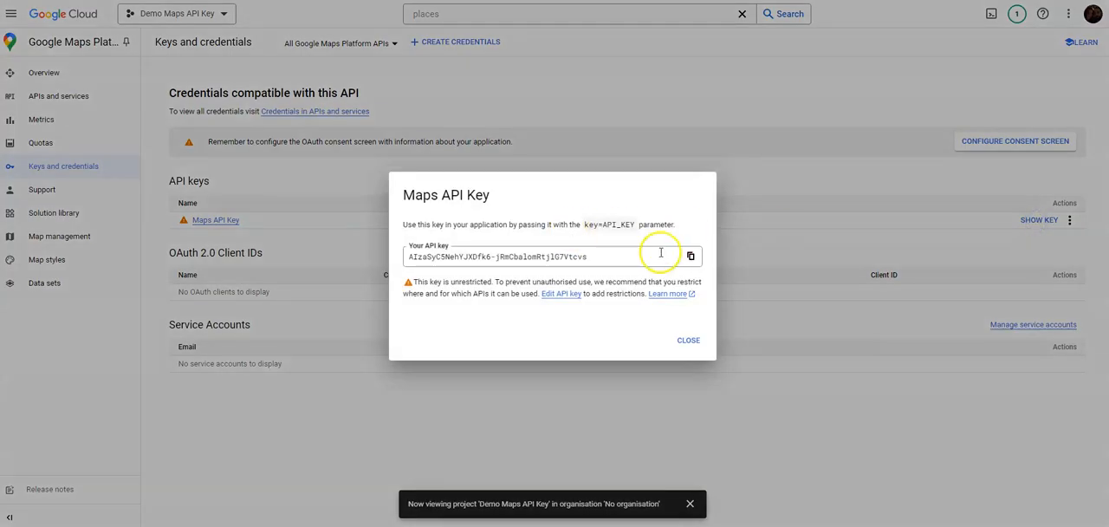
pyautogui.click(690, 339)
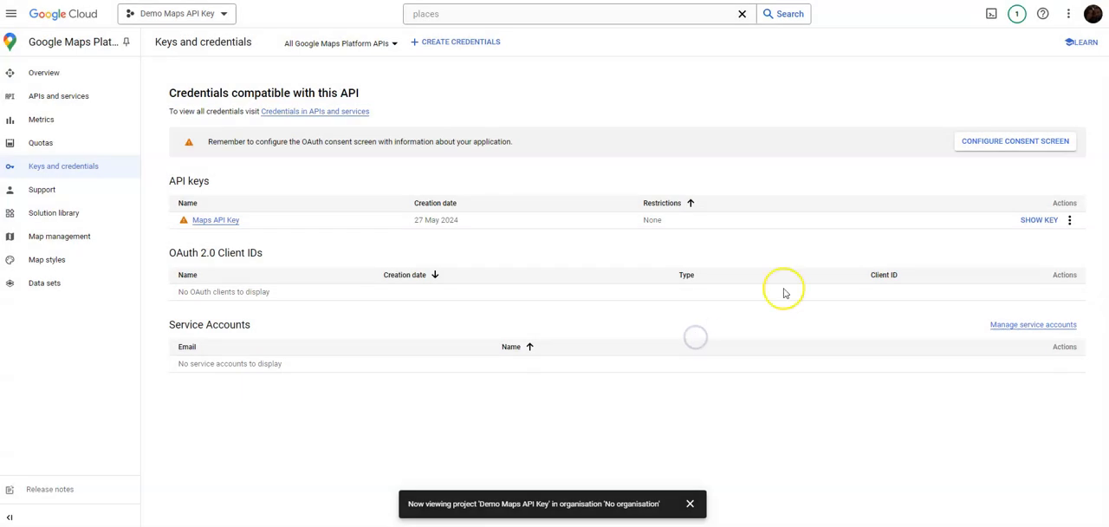